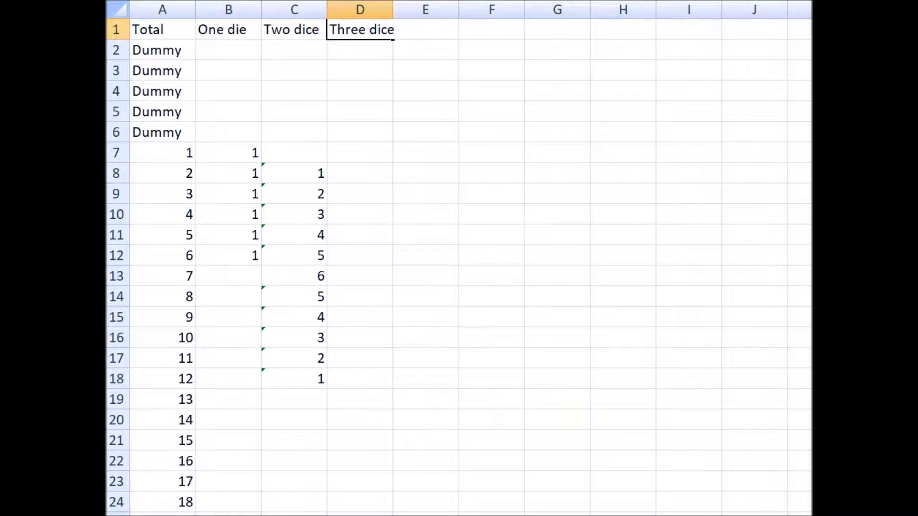
Copy the Two dice formula from C9 into D9 in the Three dice column
key(Return)
key(Down)
key(Down)
key(Down)
key(Down)
key(Down)
key(Down)
key(Down)
key(Down)
key(Down)
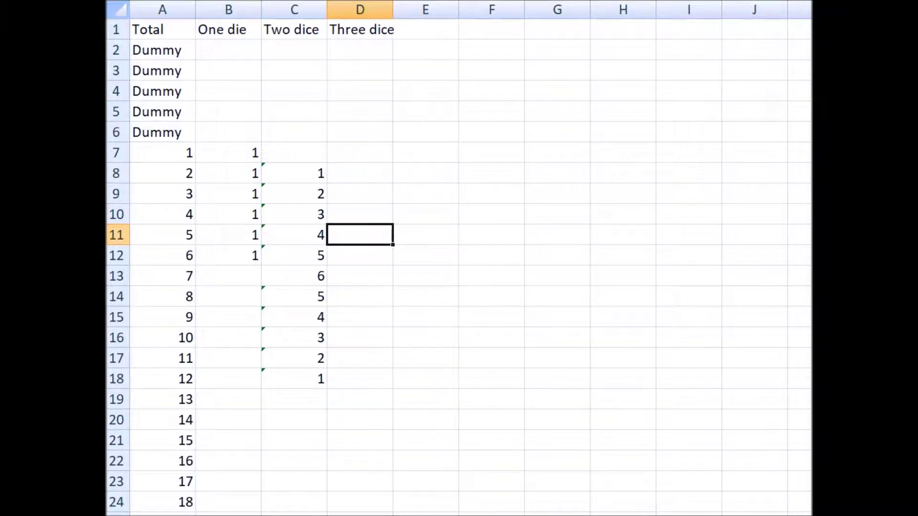
key(Up)
key(Up)
key(Left)
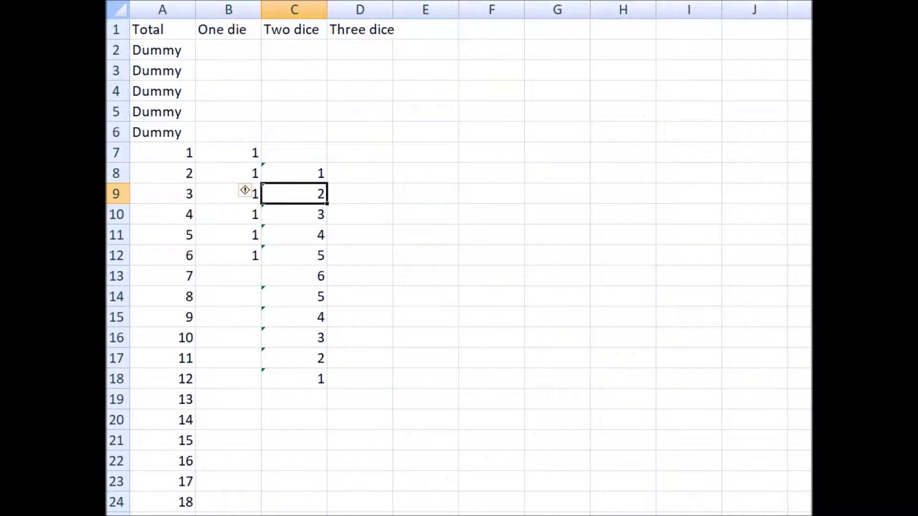
key(ctrl+c)
key(Right)
key(ctrl+v)
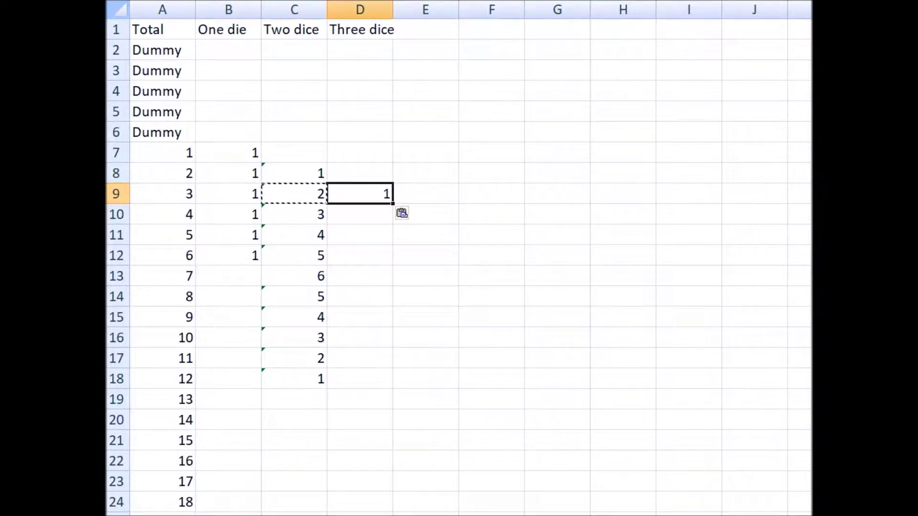
Fill the D9 formula down through D10:D24 for totals 4 to 18
key(ctrl+c)
drag(360, 214, 359, 502)
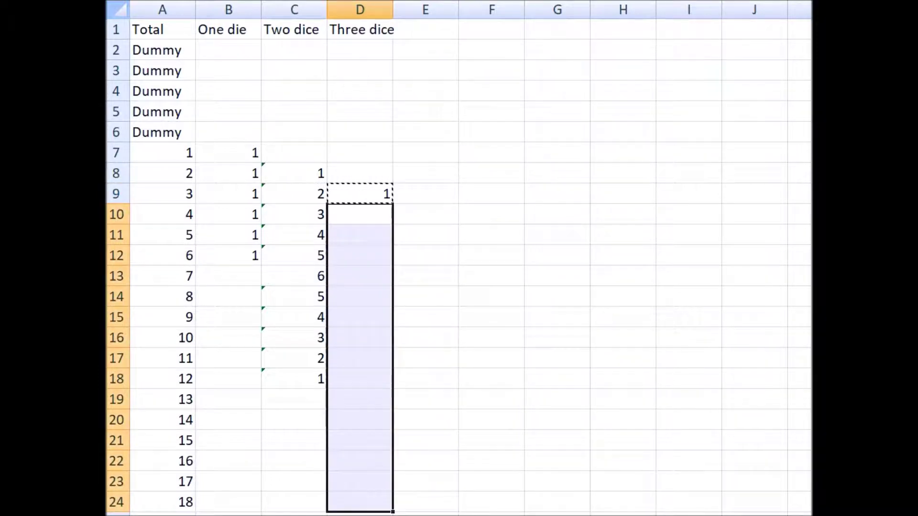
key(ctrl+v)
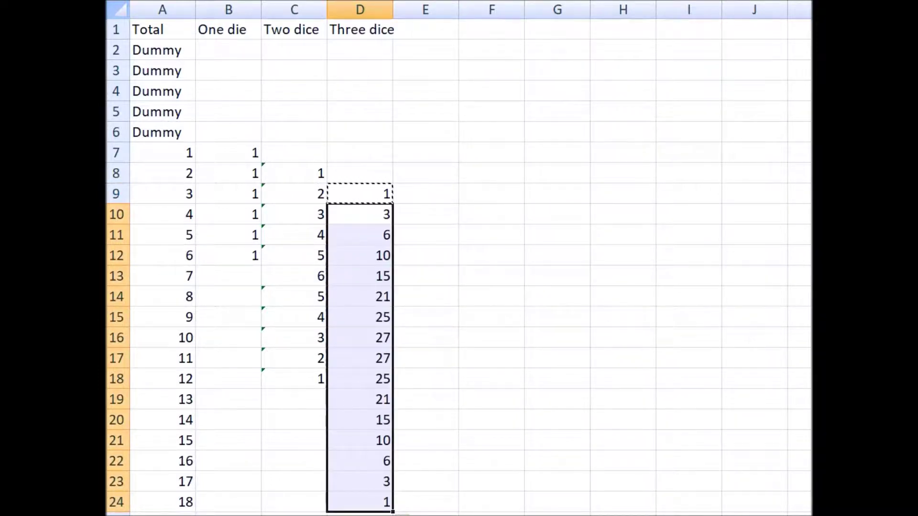
Review the Three dice counts in D9:D24 against the matching totals 3, 4 and 5 in column A
click(360, 193)
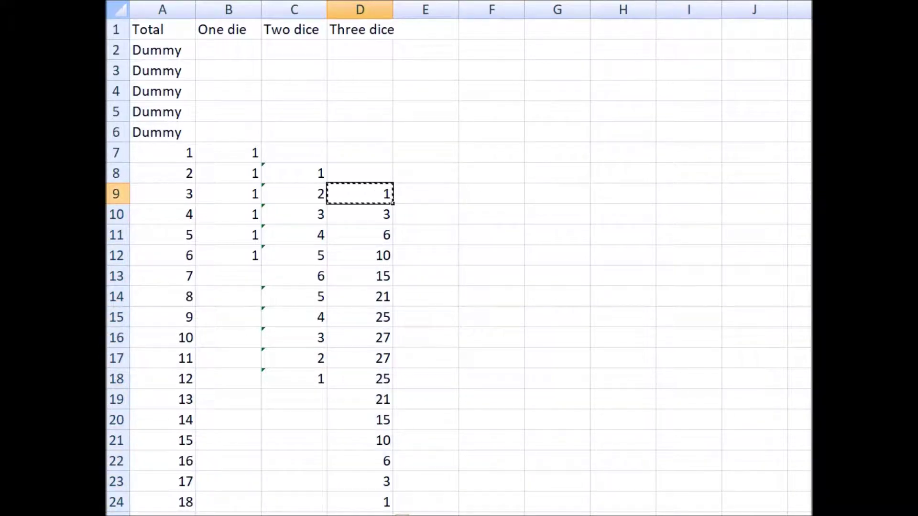
drag(359, 502, 360, 194)
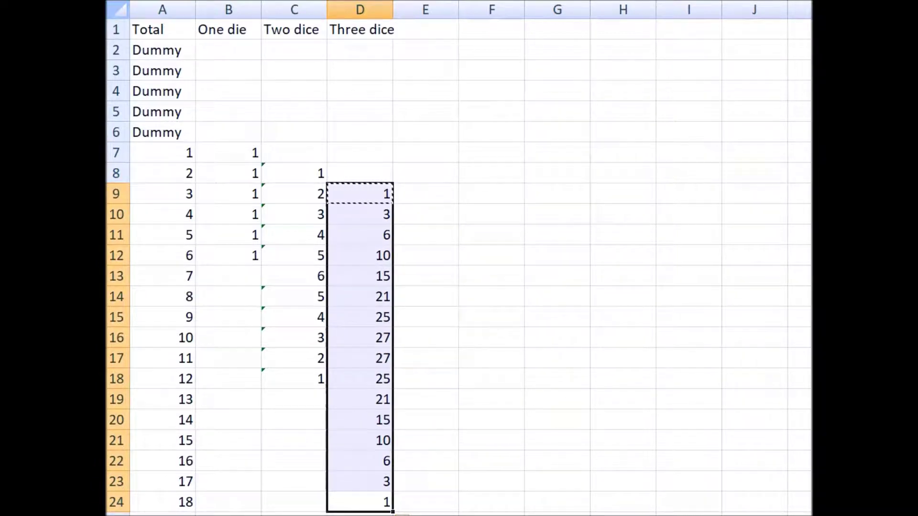
click(162, 194)
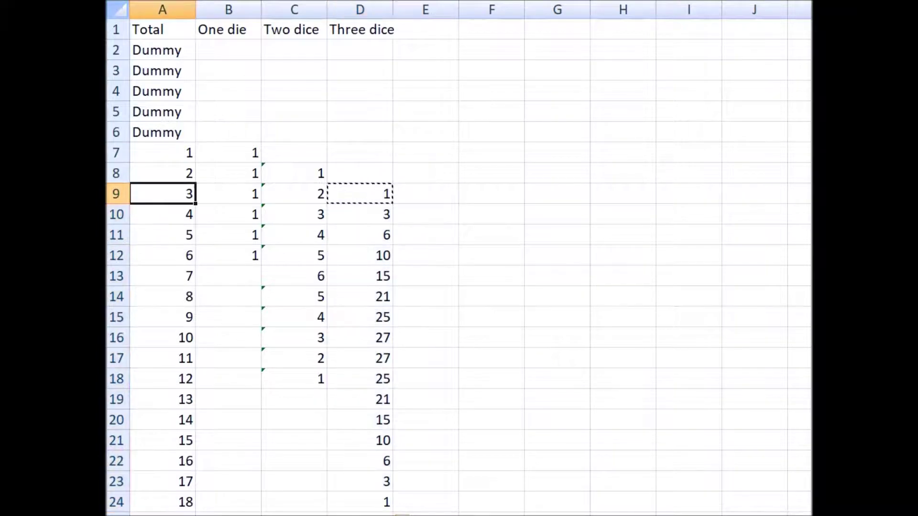
click(359, 193)
click(162, 194)
click(360, 214)
click(162, 214)
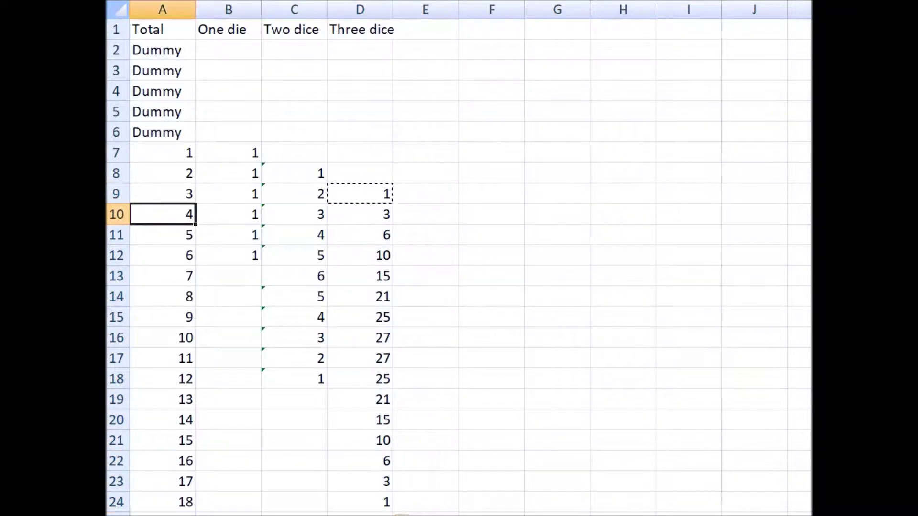
click(360, 235)
click(162, 235)
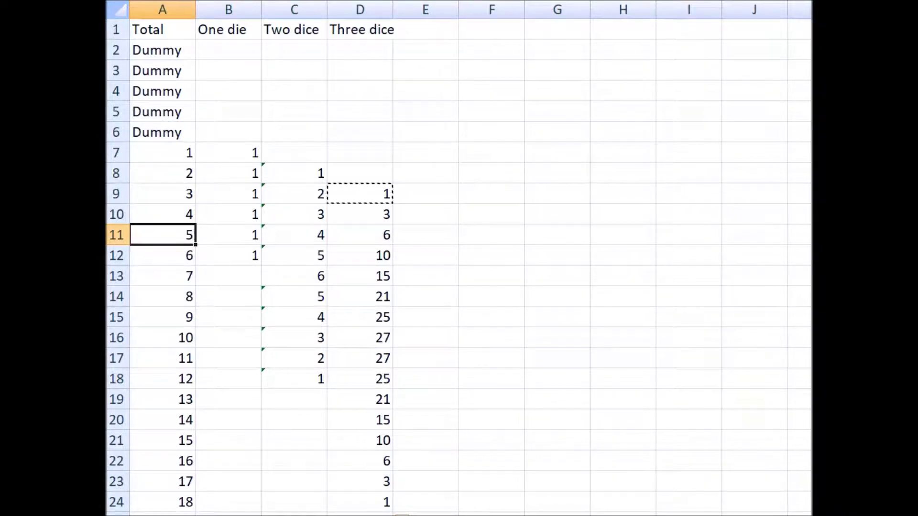
Examine how the Three dice count for total 7 in D13 derives from the Two dice counts above it in C8:C12
click(360, 275)
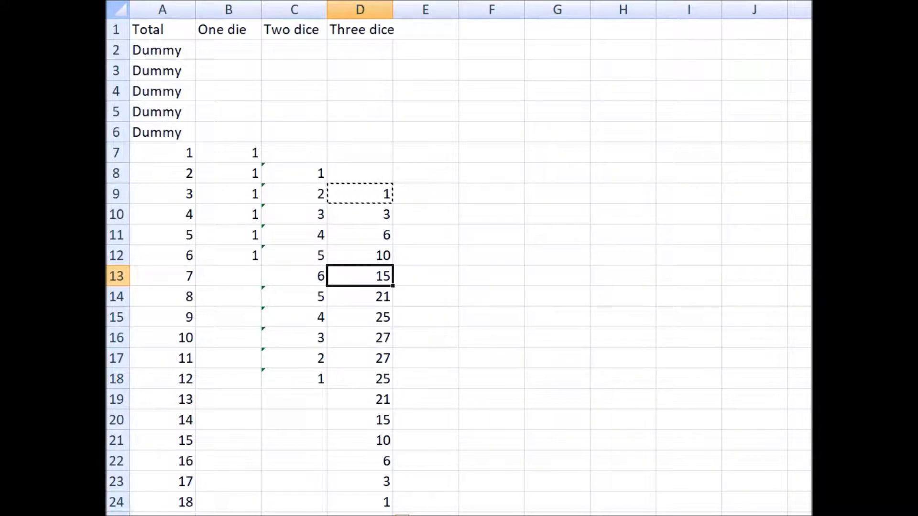
click(294, 173)
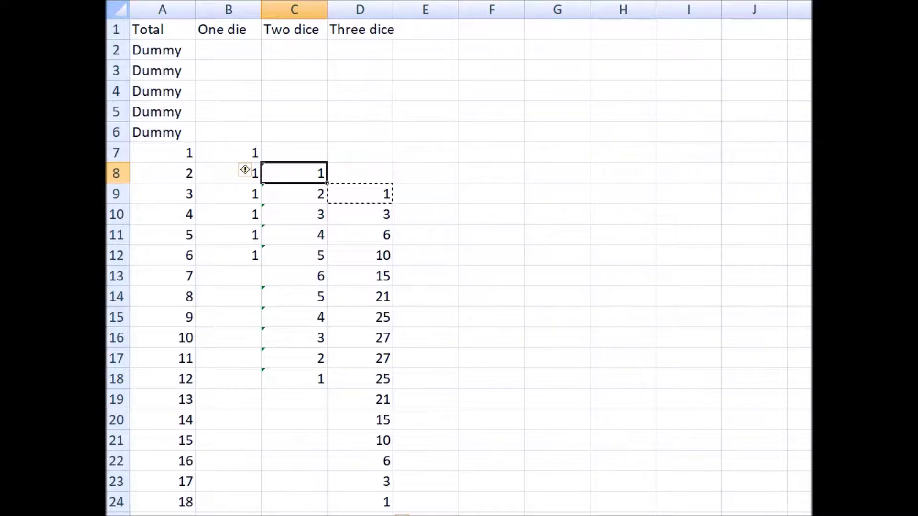
click(294, 194)
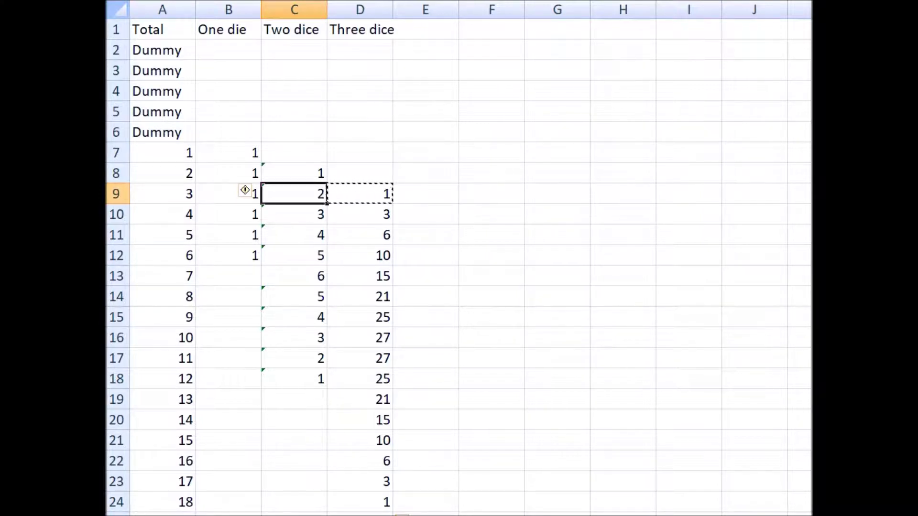
click(294, 214)
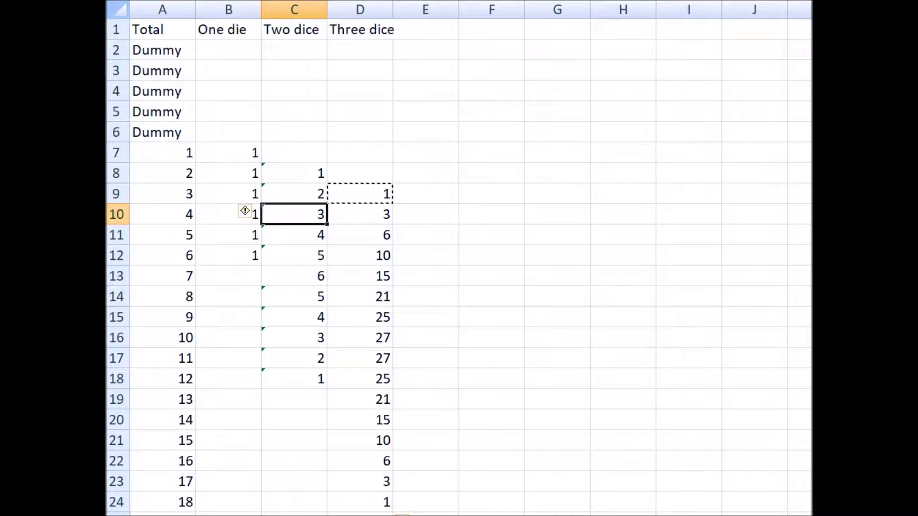
click(359, 276)
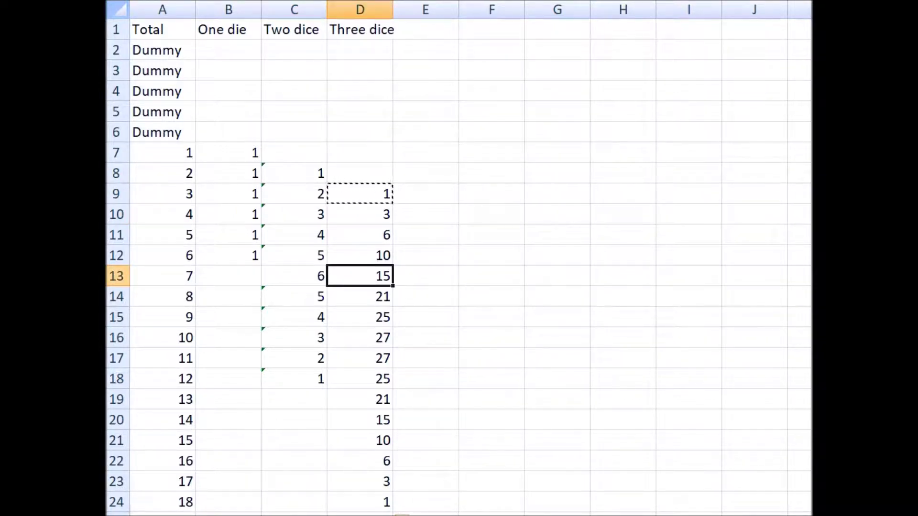
click(293, 255)
key(shift+Up)
key(shift+Up)
key(shift+Up)
key(shift+Up)
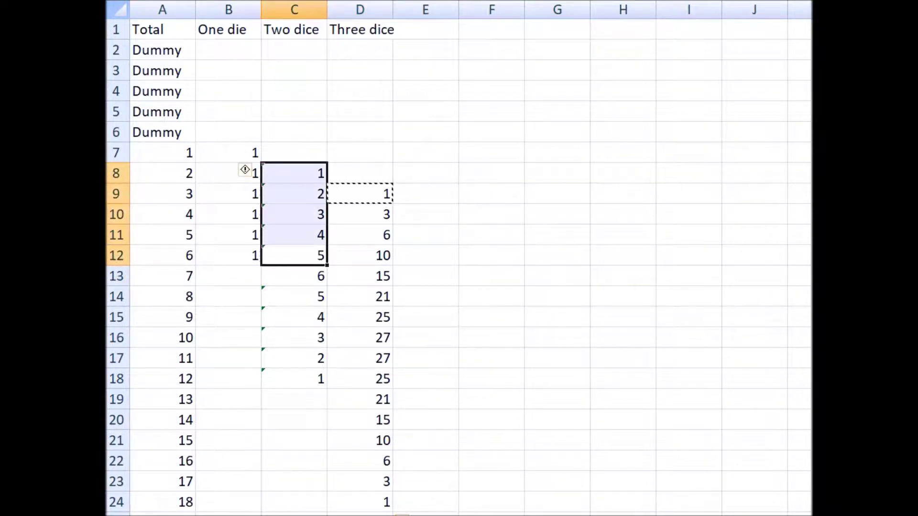
key(shift+Down)
key(shift+Down)
key(shift+Down)
key(shift+Up)
key(shift+Up)
key(shift+Up)
key(shift+Down)
key(shift+Down)
key(shift+Down)
key(shift+Up)
key(shift+Up)
key(shift+Up)
key(shift+Down)
key(shift+Down)
key(shift+Down)
key(shift+Up)
key(shift+Up)
key(shift+Up)
click(359, 276)
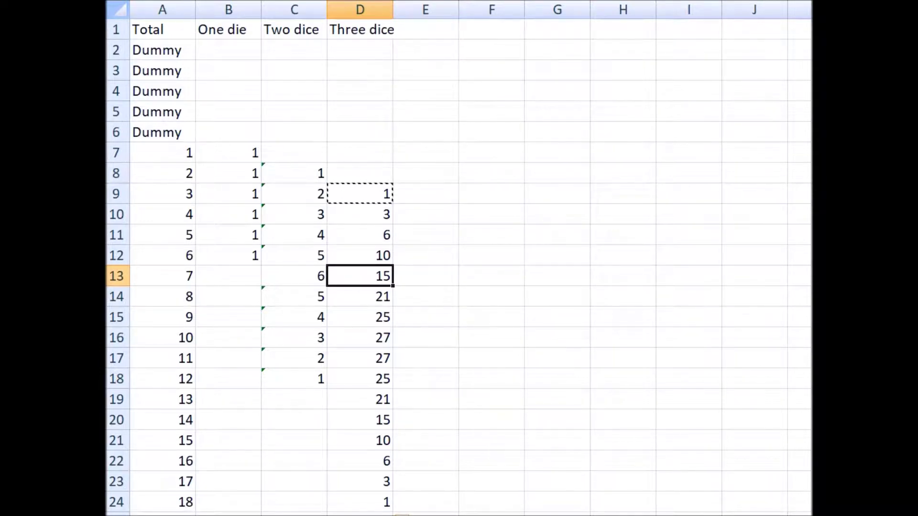
Copy the totals in A9:A24 to a new table starting at F5
drag(162, 194, 163, 502)
key(ctrl+c)
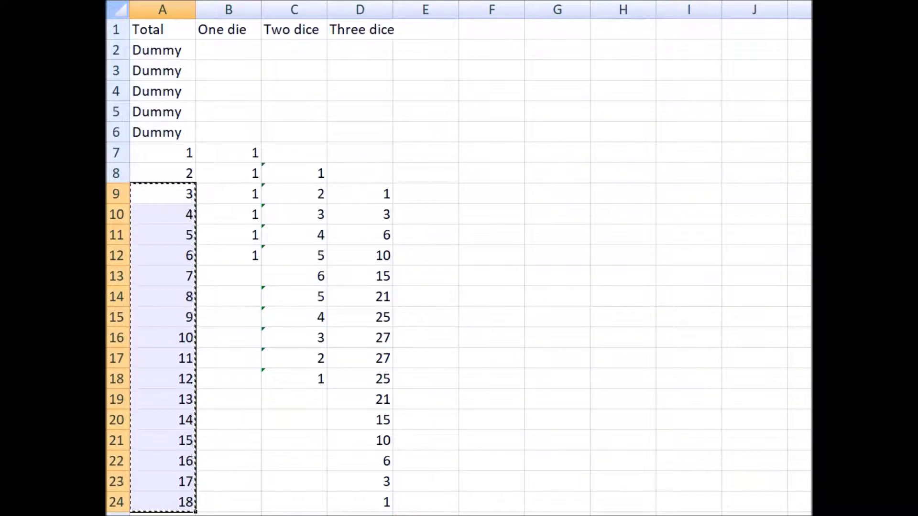
click(491, 112)
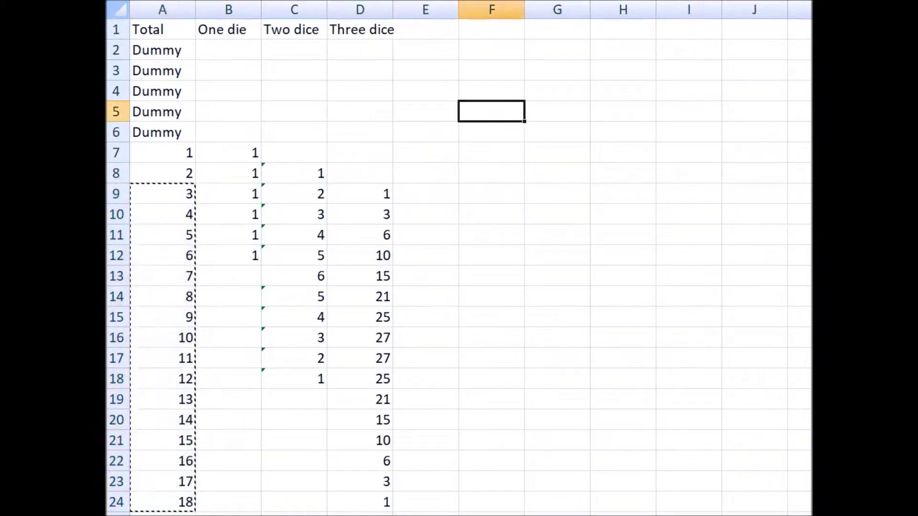
key(ctrl+v)
Enter the heading Total in F4 and set the first total in F5 to 3
click(491, 91)
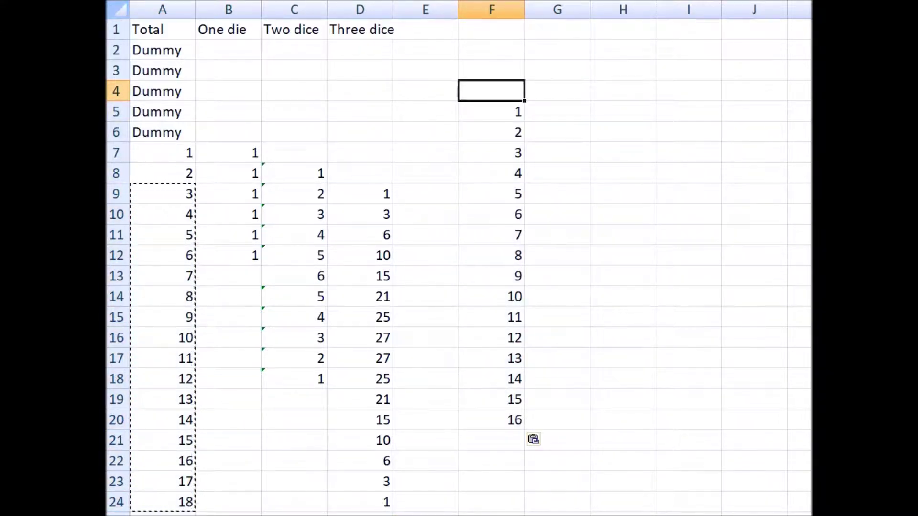
text(Total)
key(Tab)
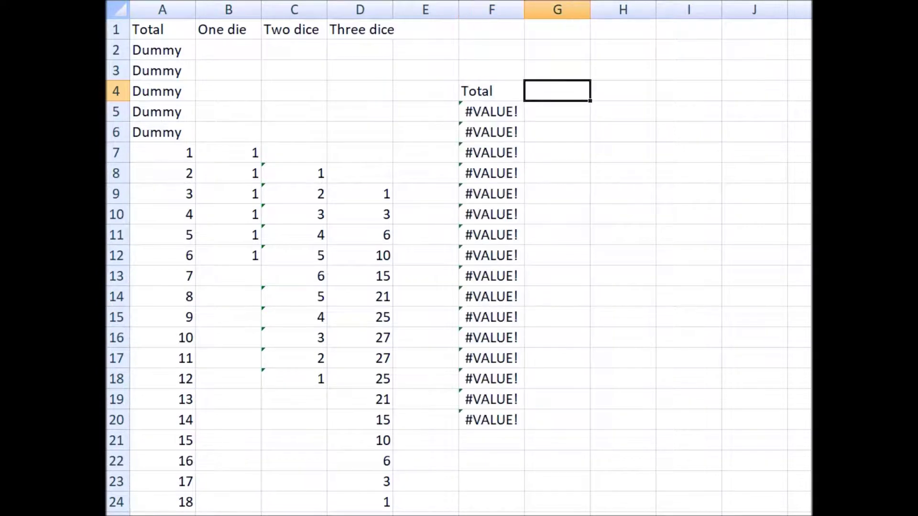
key(Down)
key(Left)
text(3)
key(Tab)
Enter the heading Combinations in G4
key(Up)
text(Combinations)
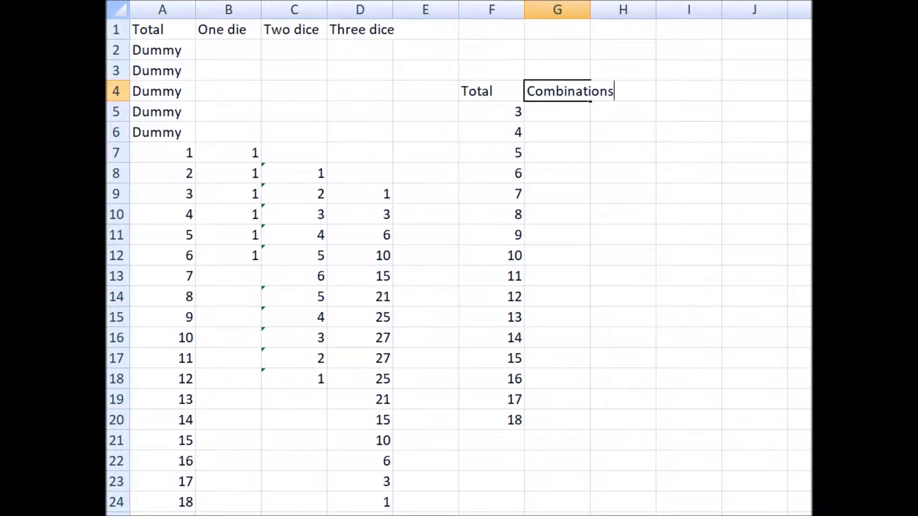
key(Return)
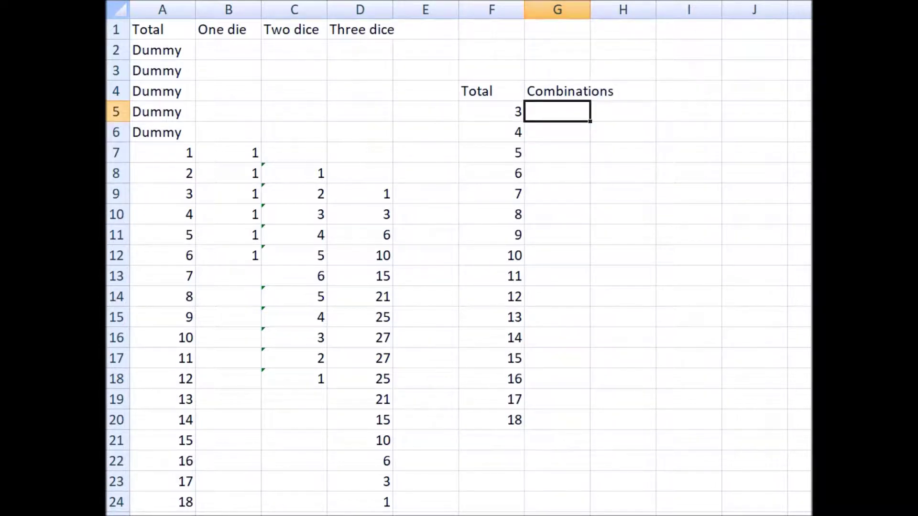
Link G5 to the Three dice count with =D9 and copy the formula down through G6:G20
text(=D9)
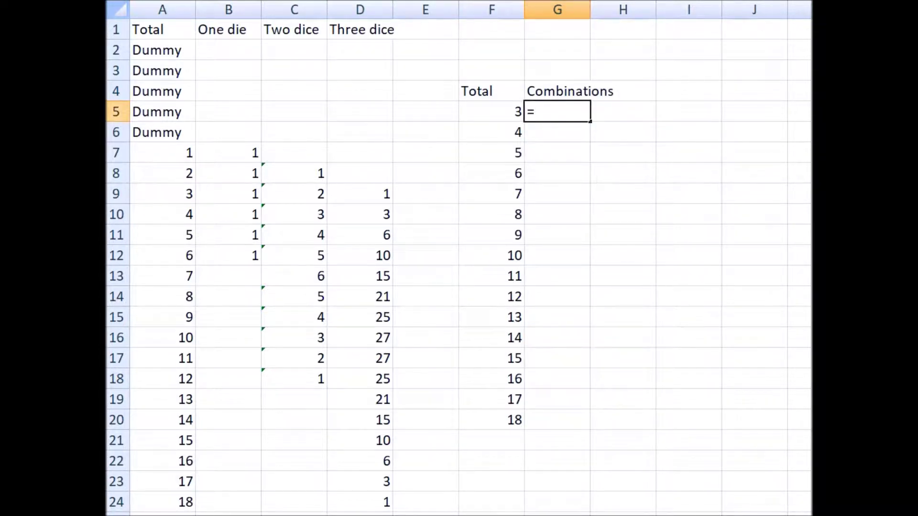
key(Return)
click(557, 111)
key(ctrl+c)
drag(556, 132, 557, 420)
key(ctrl+v)
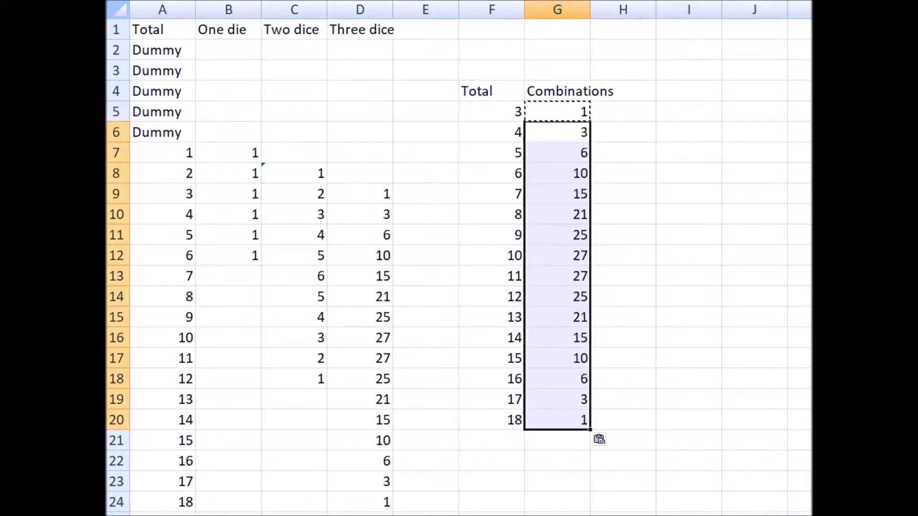
Widen column G to fit the Combinations heading
click(622, 50)
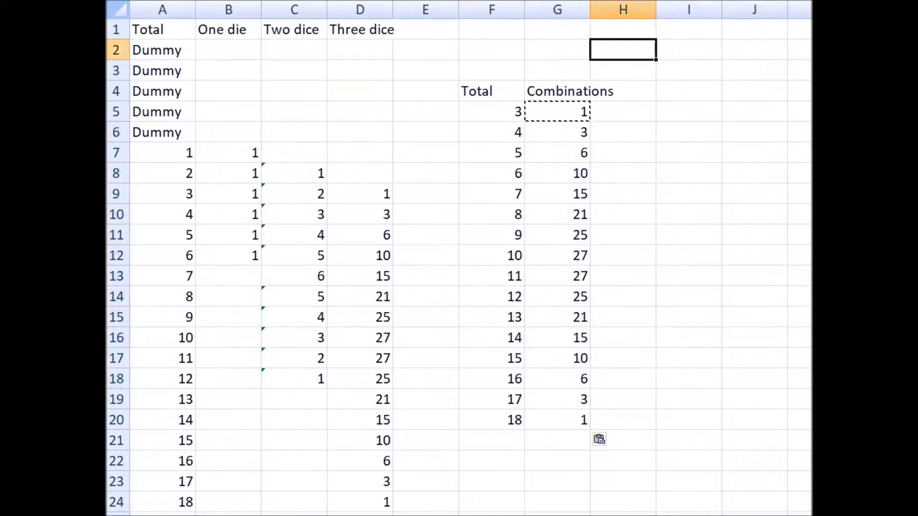
drag(590, 9, 624, 10)
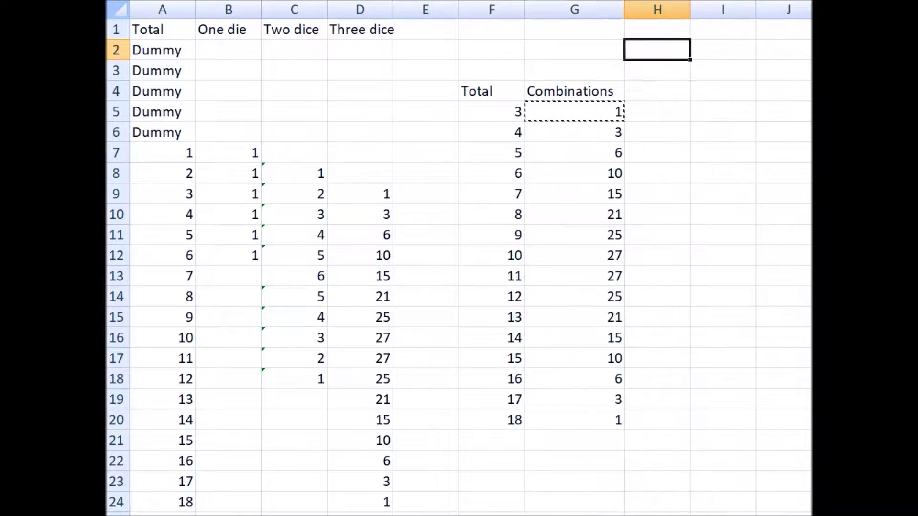
Add a row labelled Total in F21 and sum the combinations G5:G20 in G21
click(492, 441)
text(Total)
key(Tab)
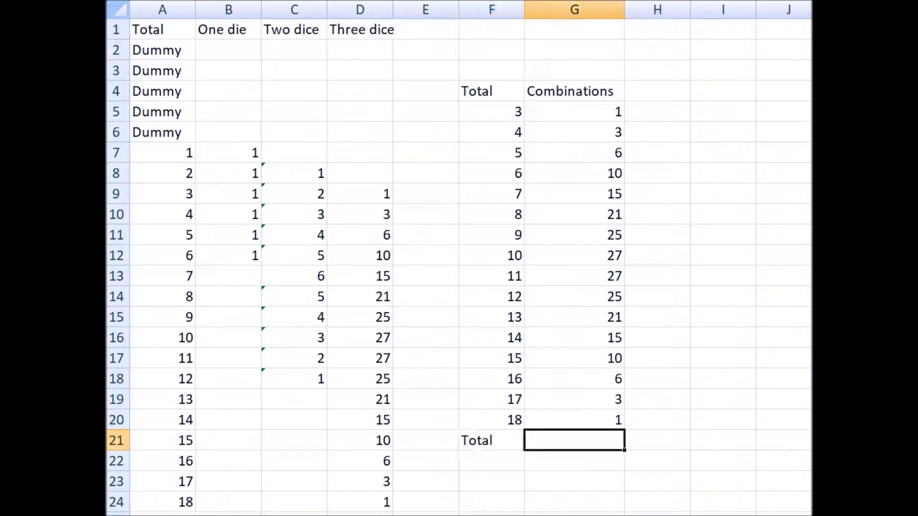
text(=sum()
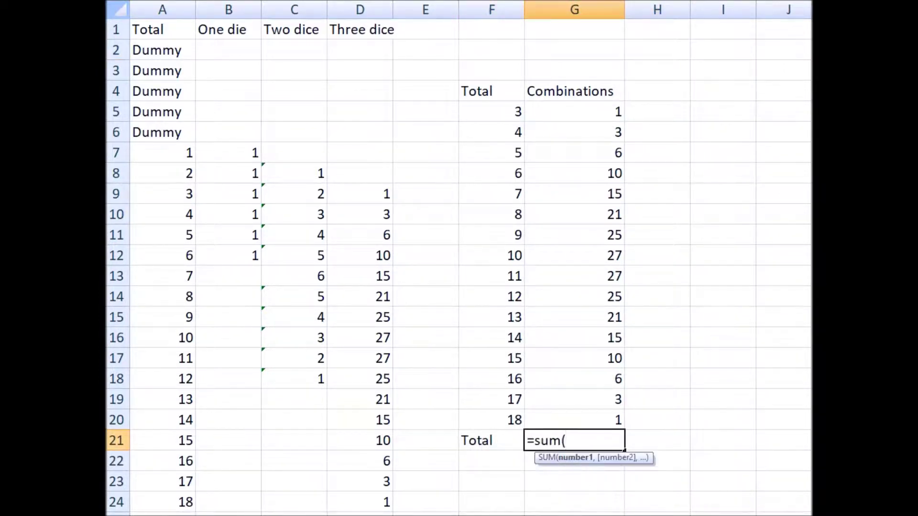
drag(574, 111, 573, 419)
text())
key(Return)
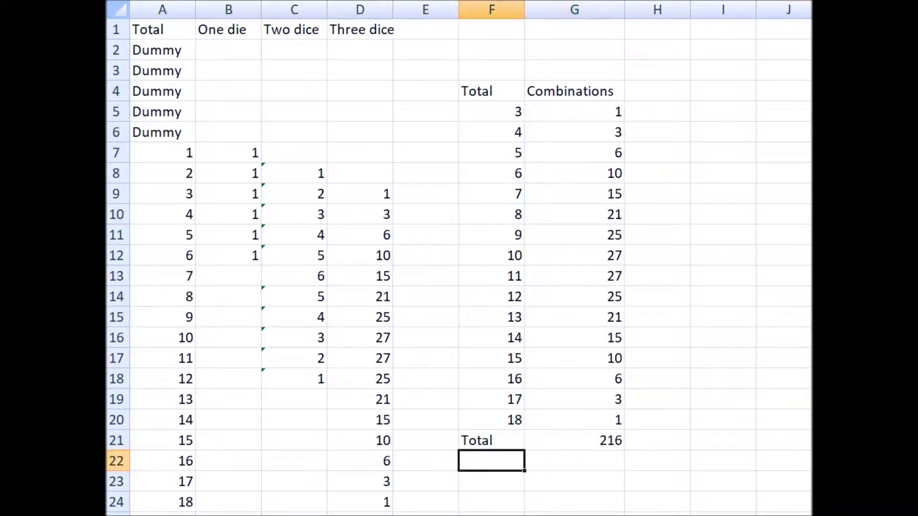
Check the number of combinations with the formula =6^3 in G22 and clear that cell
text(=6^3)
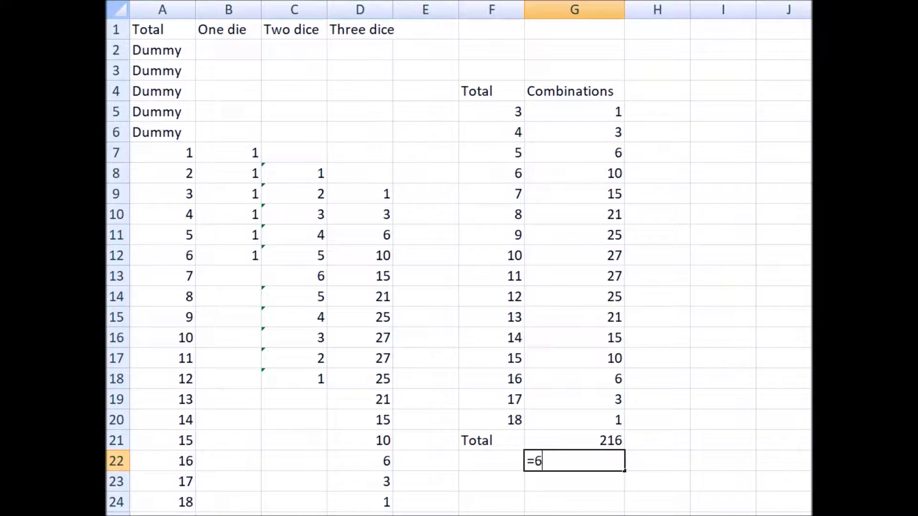
key(Return)
click(574, 461)
key(Delete)
Enter the heading Probability in H4 beside Combinations
key(Right)
key(Up)
key(Up)
key(Up)
key(Up)
key(Up)
key(Up)
key(Up)
key(Up)
key(Up)
key(Up)
key(Up)
key(Up)
key(Up)
key(Up)
key(Up)
key(Up)
key(Up)
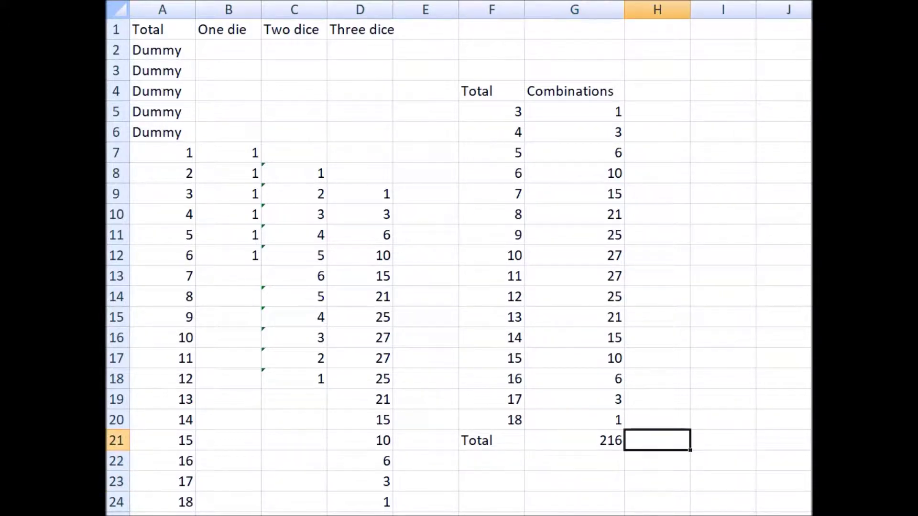
key(Up)
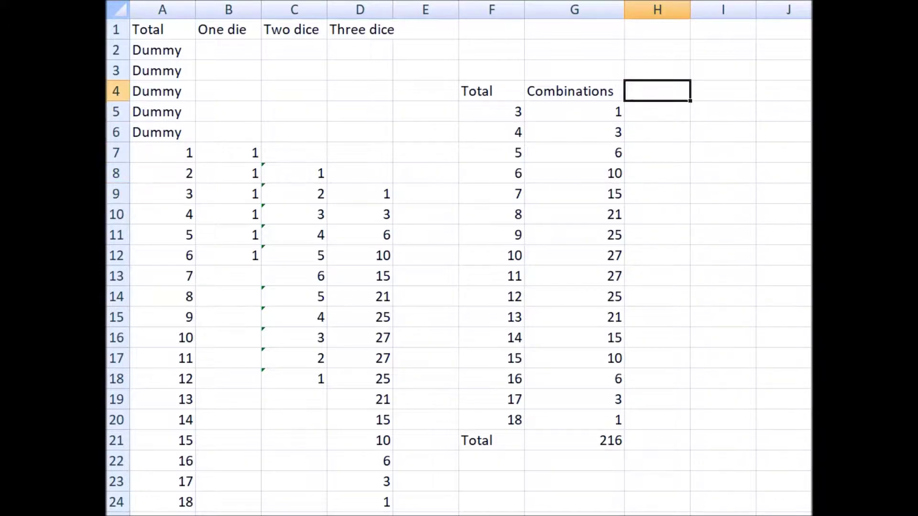
text(Probability)
key(Return)
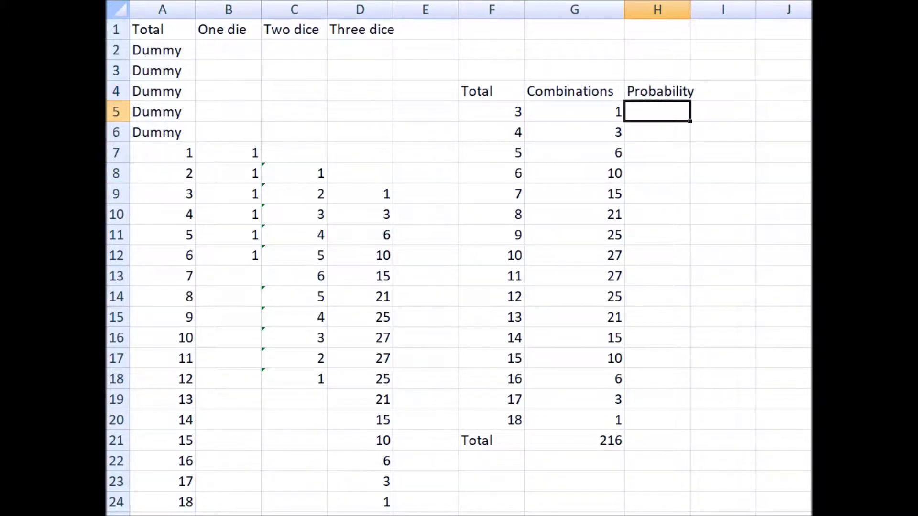
Calculate the probability of total 3 in H5 with the formula =G5/G$21
text(=)
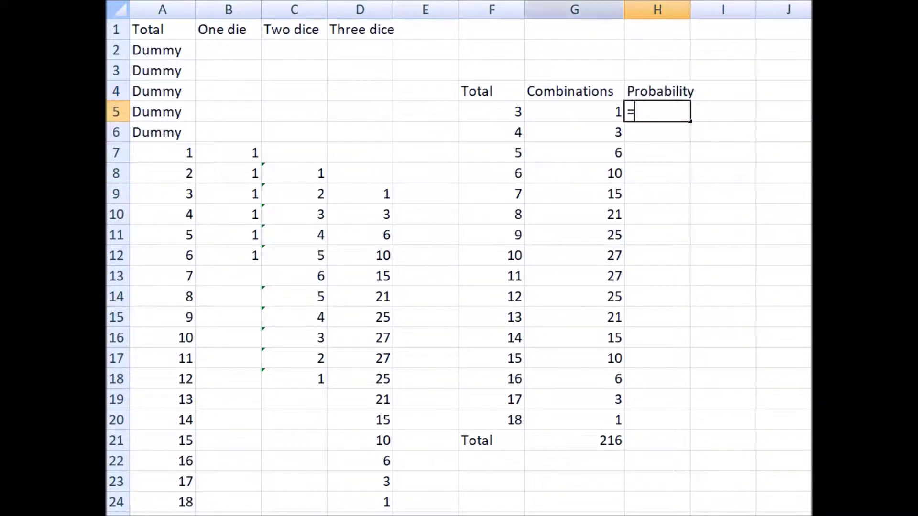
key(Left)
text(/)
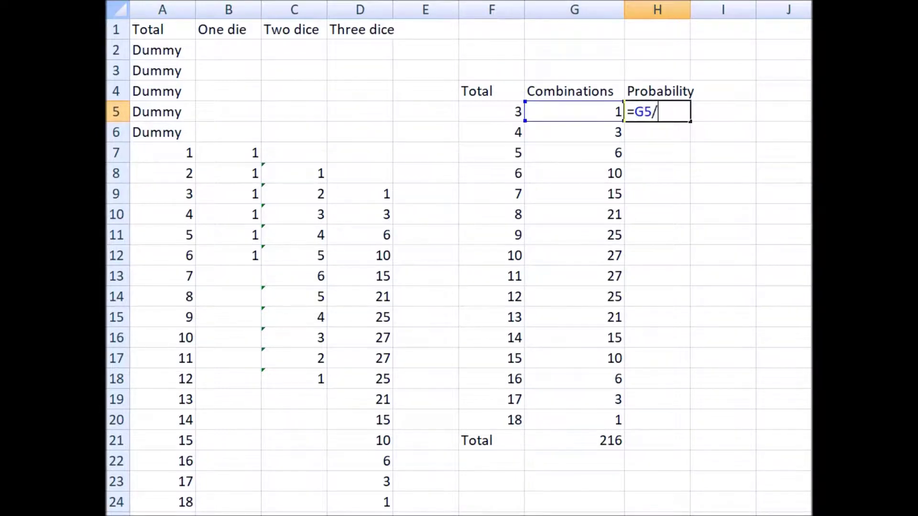
key(ctrl+Down)
key(F4)
key(F4)
key(Return)
key(Up)
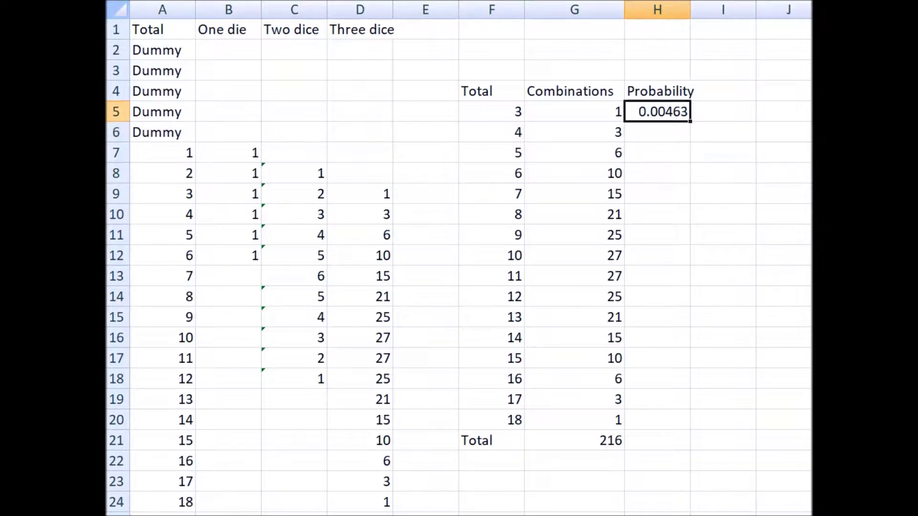
Copy the probability formula from H5 down through H20 for the remaining totals
key(ctrl+c)
key(Down)
key(shift+Down)
key(shift+Down)
key(shift+Down)
key(shift+Down)
key(shift+Down)
key(shift+Down)
key(shift+Down)
key(shift+Down)
key(shift+Down)
key(shift+Down)
key(shift+Down)
key(shift+Down)
key(shift+Down)
key(shift+Down)
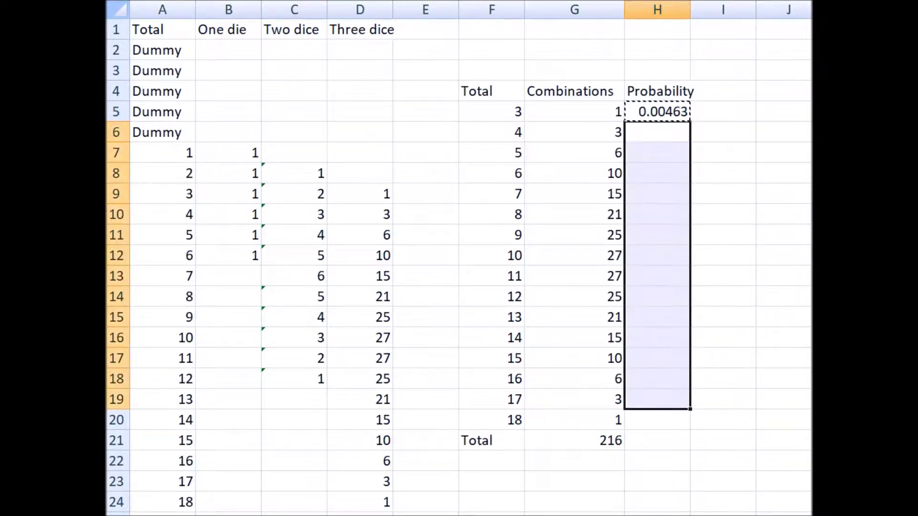
key(ctrl+v)
Copy the sum formula from G21 into H21 to total the probabilities
key(Left)
key(ctrl+Down)
key(ctrl+c)
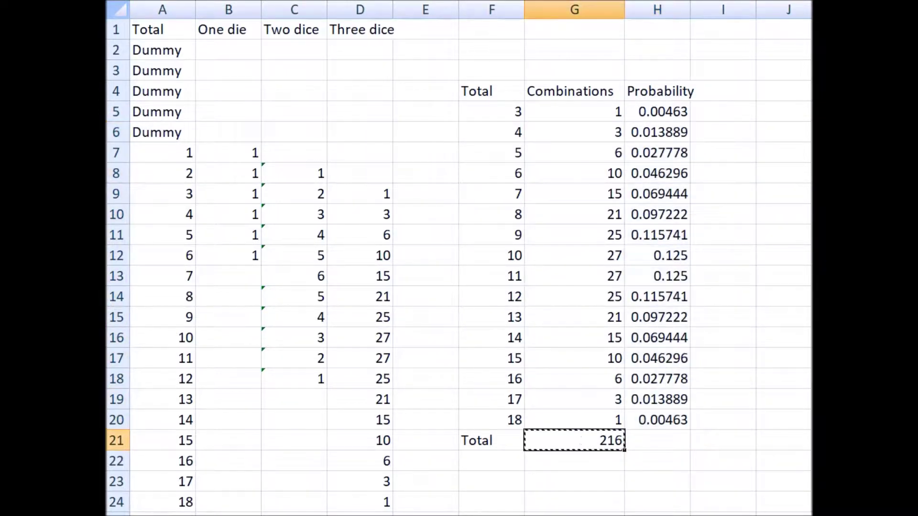
key(Right)
key(ctrl+v)
Format the probabilities in H5:H21 as percentages with two decimal places
key(shift+Up)
key(shift+Up)
key(shift+Up)
key(shift+Up)
key(shift+Up)
key(shift+Up)
key(shift+Up)
key(shift+Up)
key(shift+Up)
key(shift+Up)
key(shift+Up)
key(shift+Up)
key(shift+Up)
key(shift+Up)
key(shift+Up)
key(shift+Up)
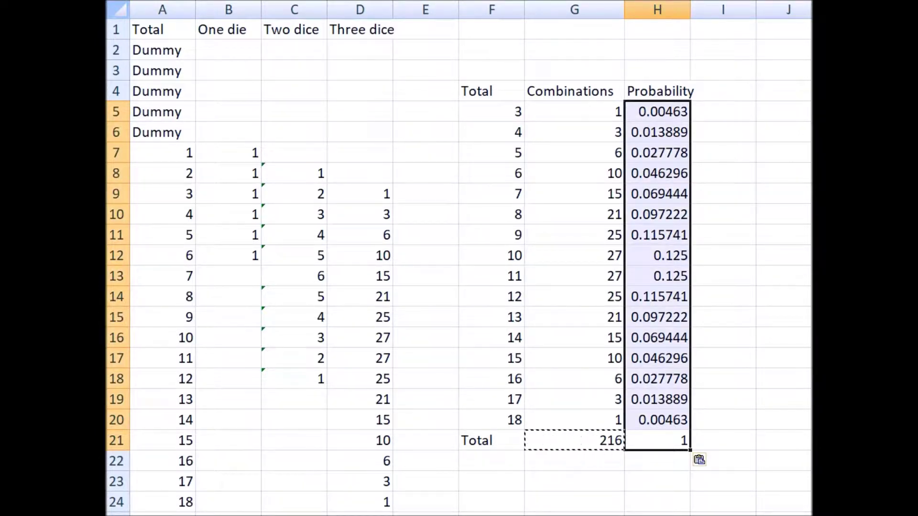
key(ctrl+shift+5)
key(alt+h)
key(0)
key(alt+h)
key(0)
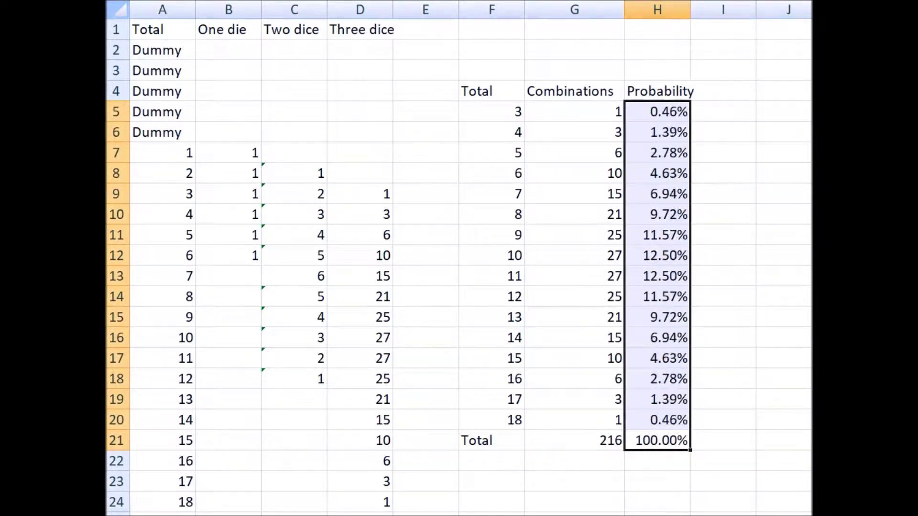
click(783, 173)
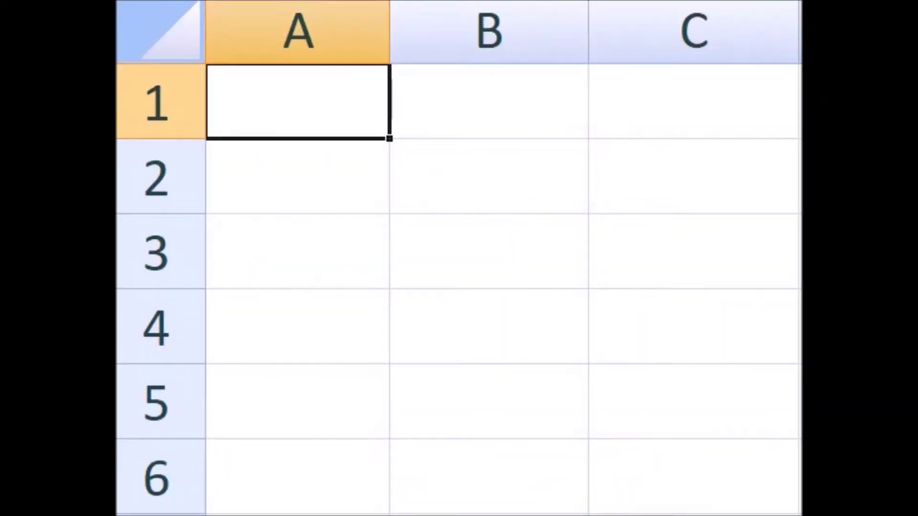
On a blank sheet, enter the heading Faces in A1, the values 0 to 3 in A2:A5 and the label Total in A6
text(Faces)
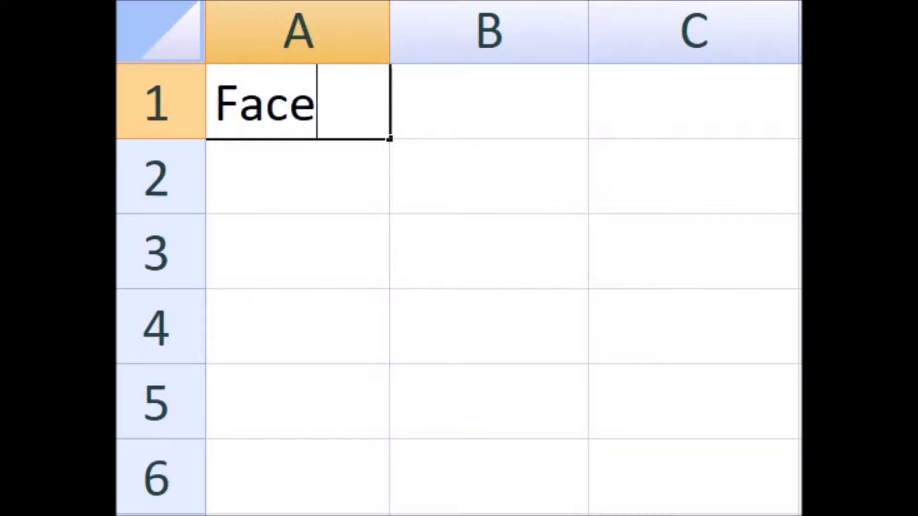
key(Return)
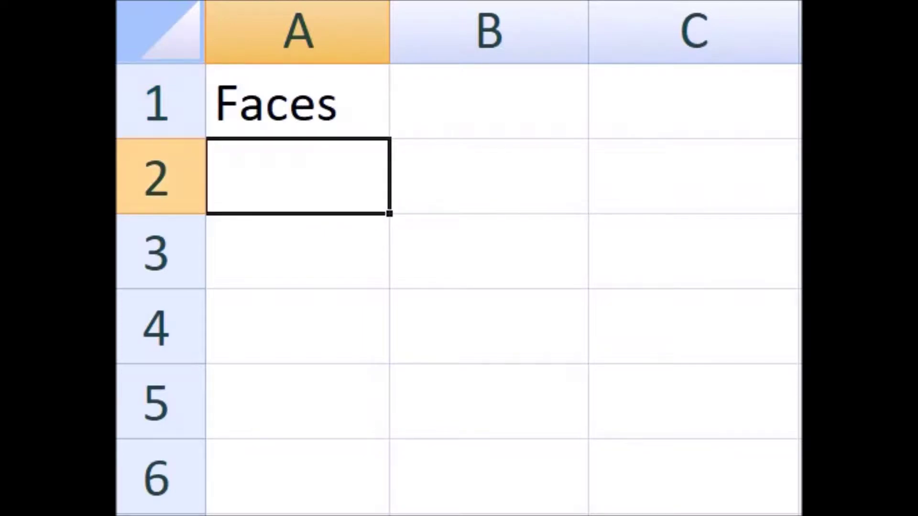
text(0)
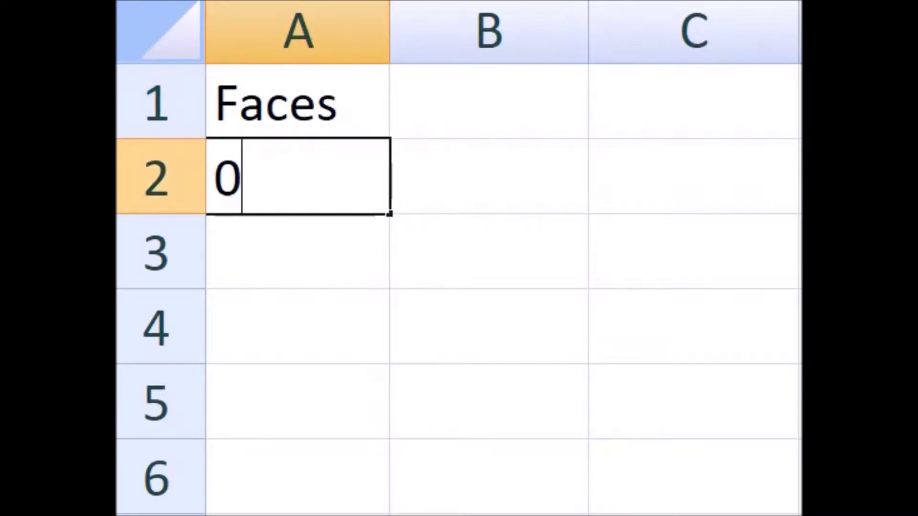
key(Return)
text(1)
key(Return)
text(2)
key(Return)
text(3)
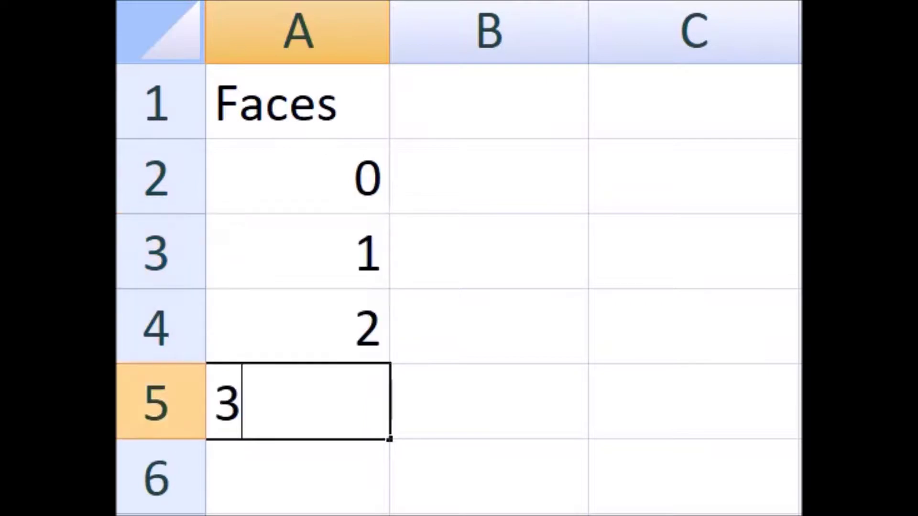
key(Return)
text(Total)
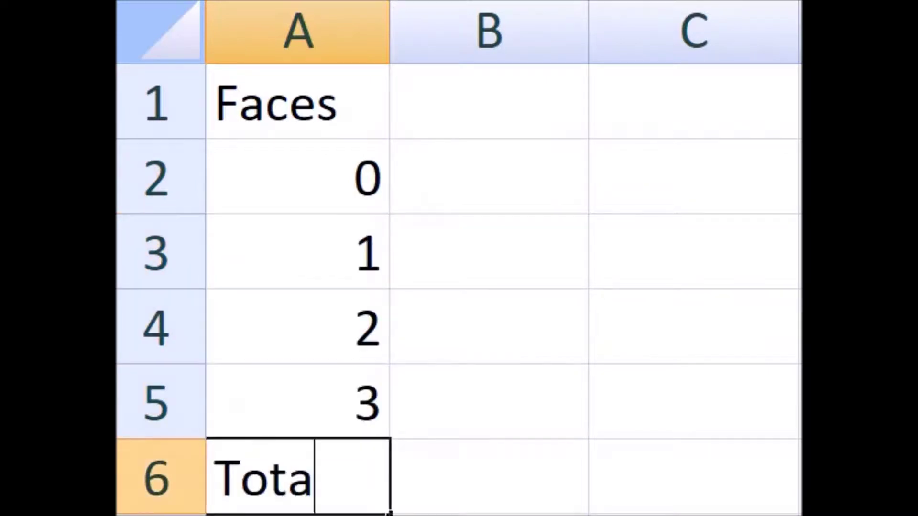
key(Return)
Enter the heading Combinations in B1 beside Faces
key(Right)
key(Up)
key(Up)
key(Up)
key(Up)
key(Up)
key(Up)
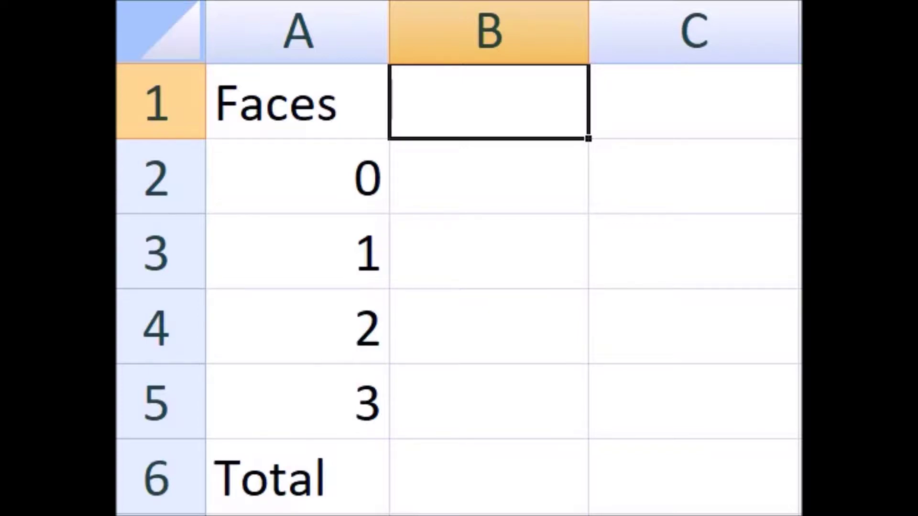
text(Co)
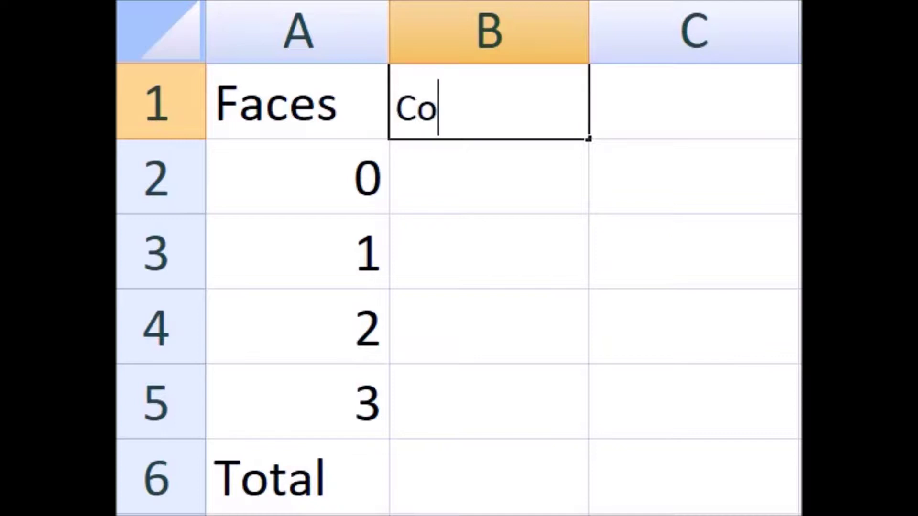
text(mbinations)
key(Return)
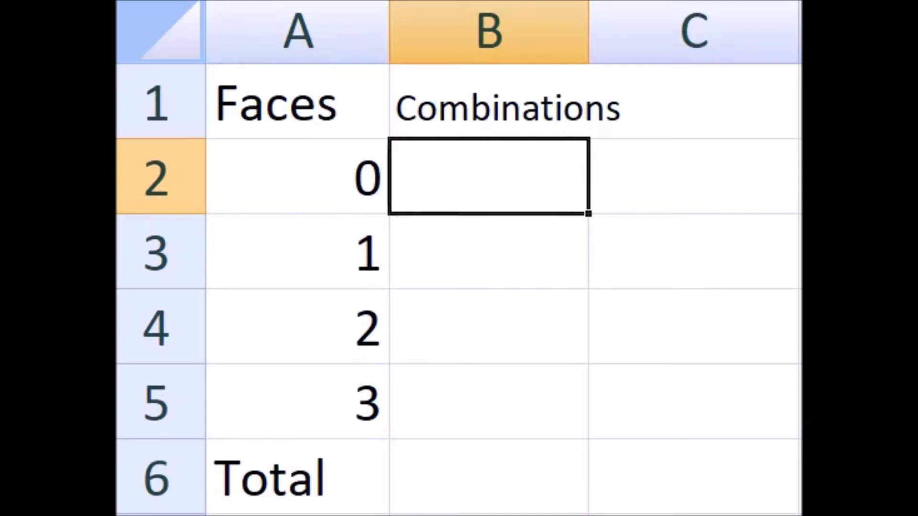
Enter 1 in B5 as the number of combinations for 3 faces
key(Down)
key(Down)
key(Down)
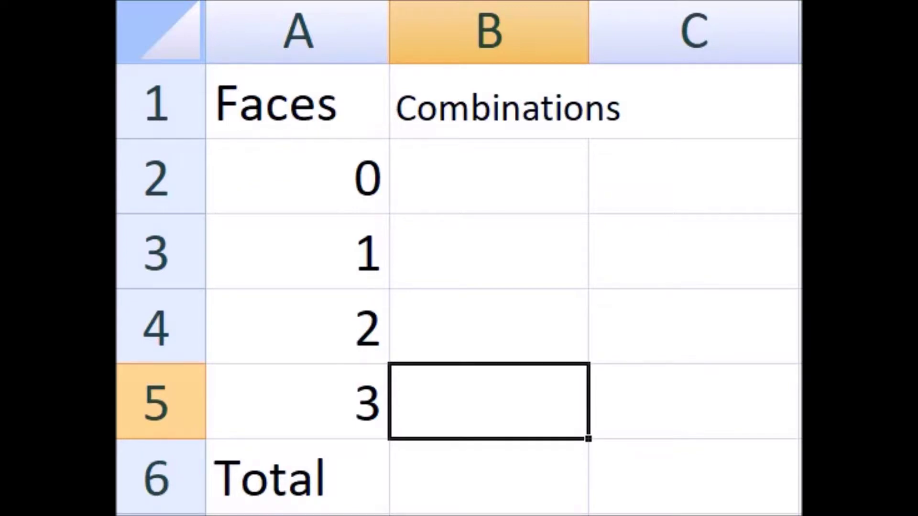
text(1)
key(Up)
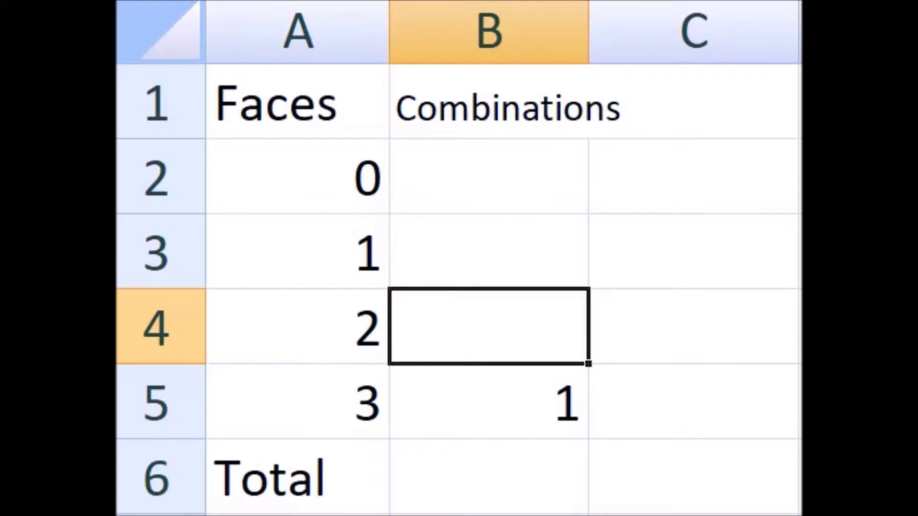
Calculate the combinations for 2 faces in B4 with the formula =5*3
text(=)
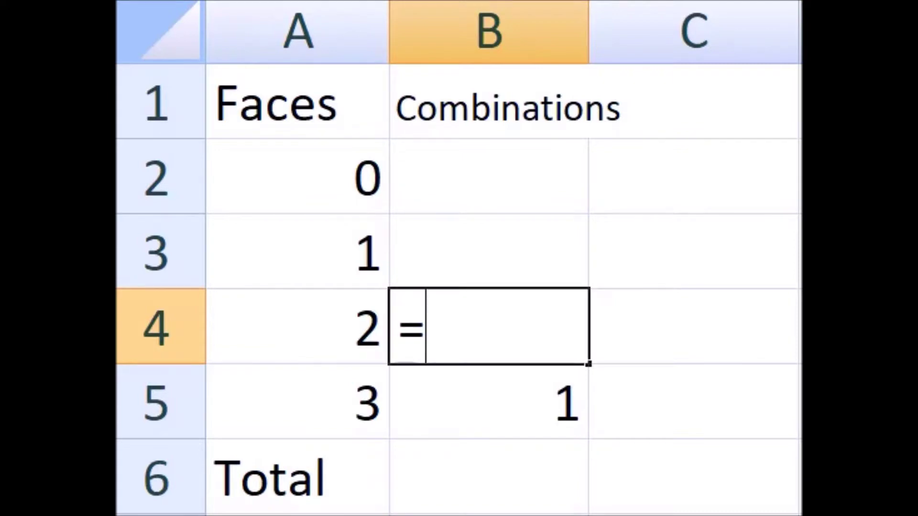
text(5*)
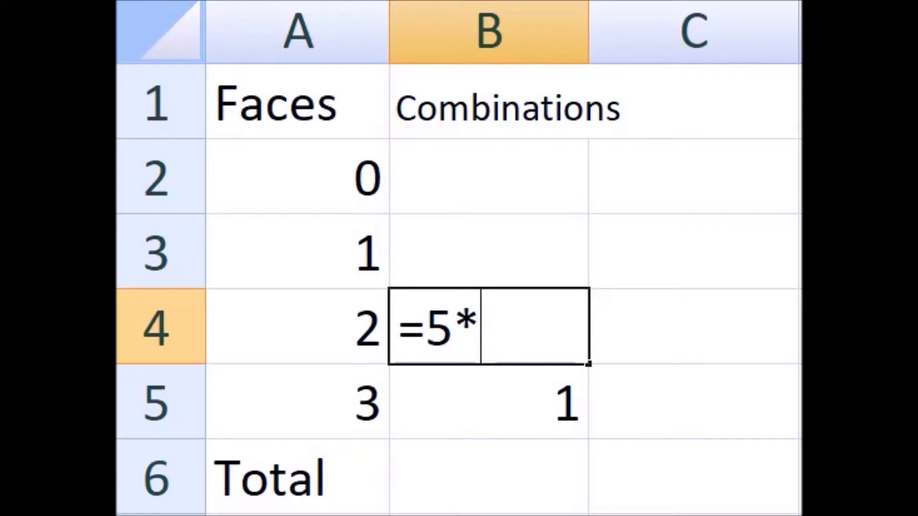
text(3)
key(Return)
click(489, 326)
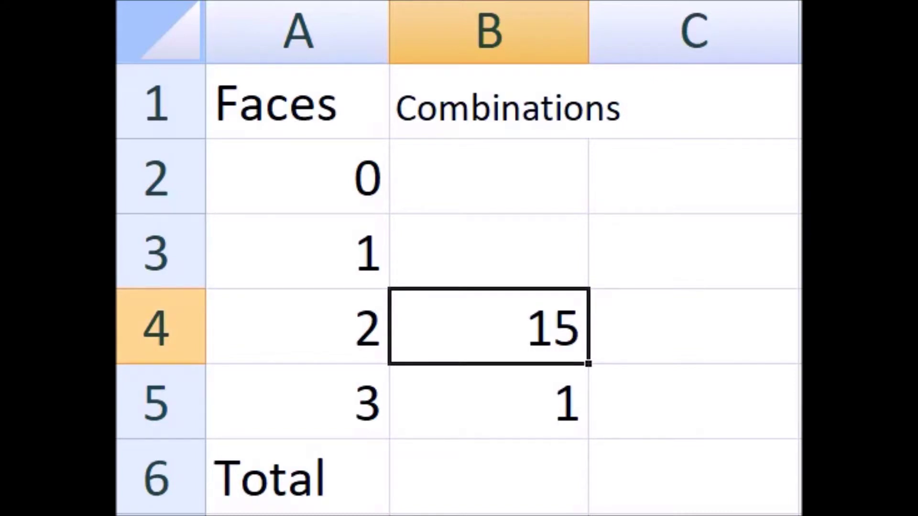
Calculate the combinations for 1 face in B3 with the formula =5*5*3
click(488, 251)
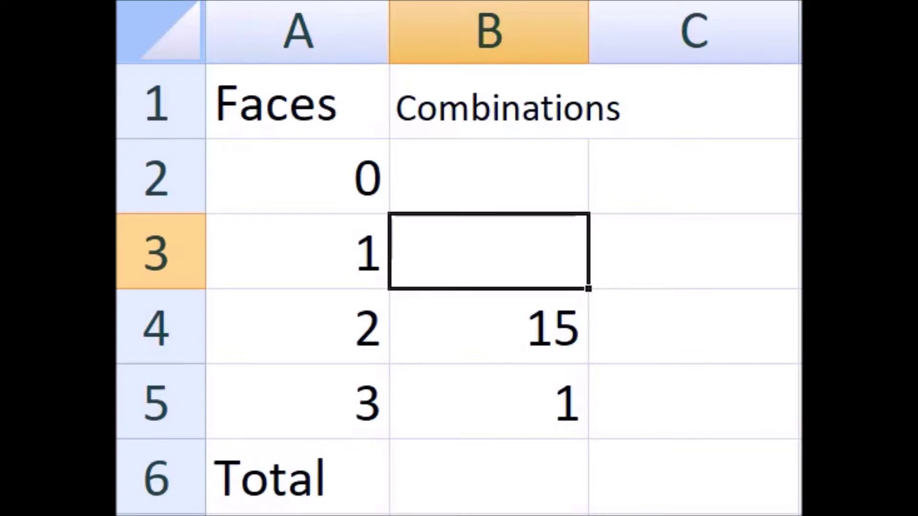
text(=)
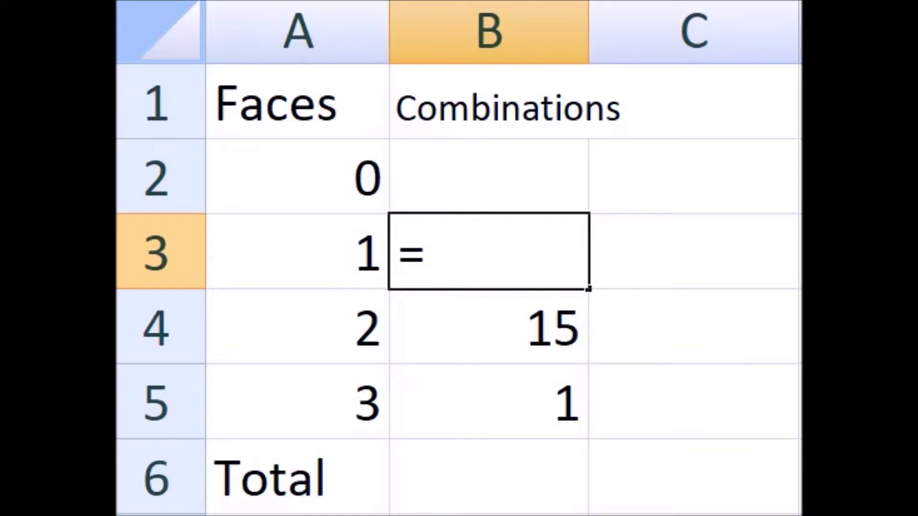
text(5)
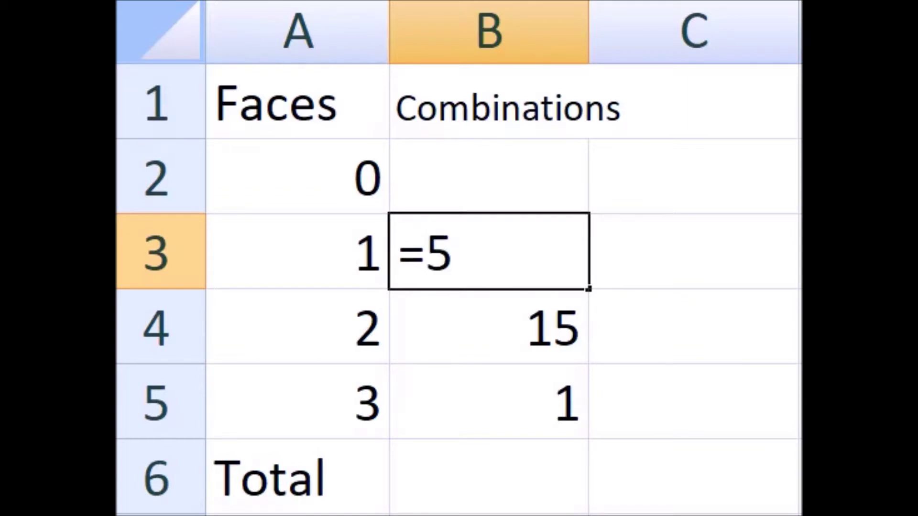
text(*5)
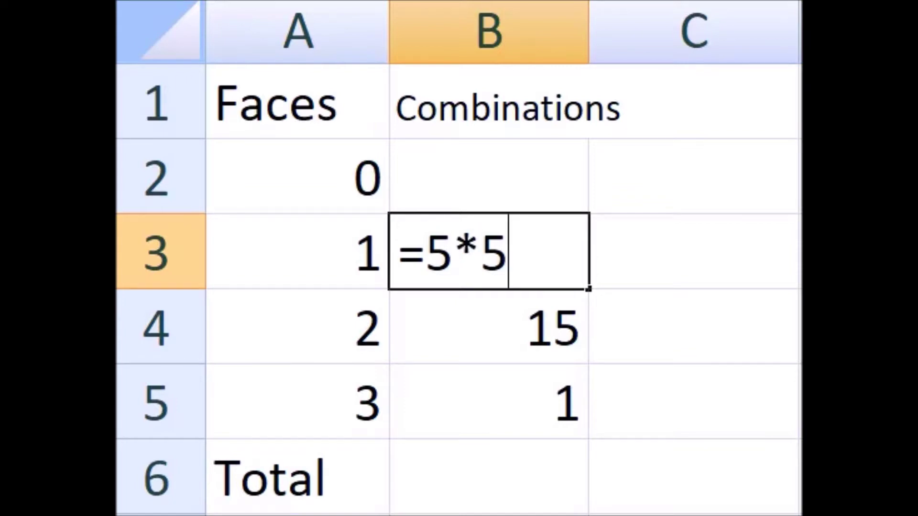
text(*)
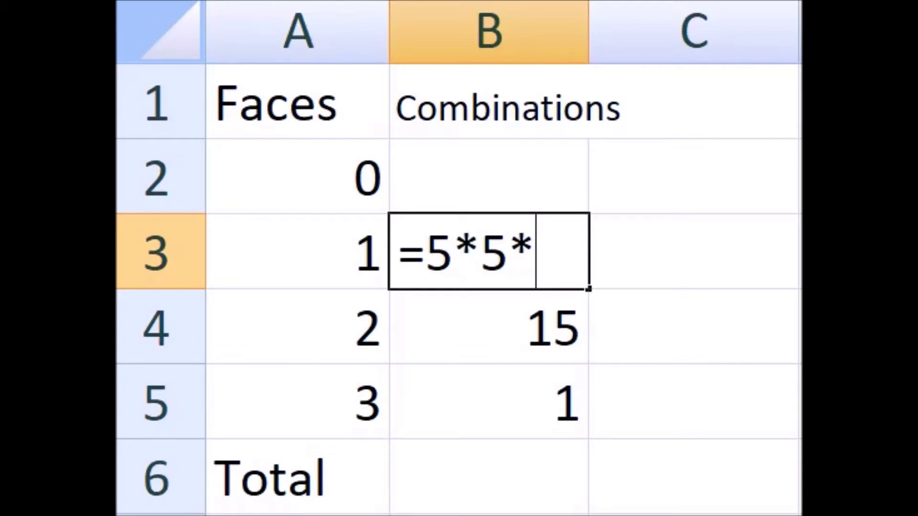
text(3)
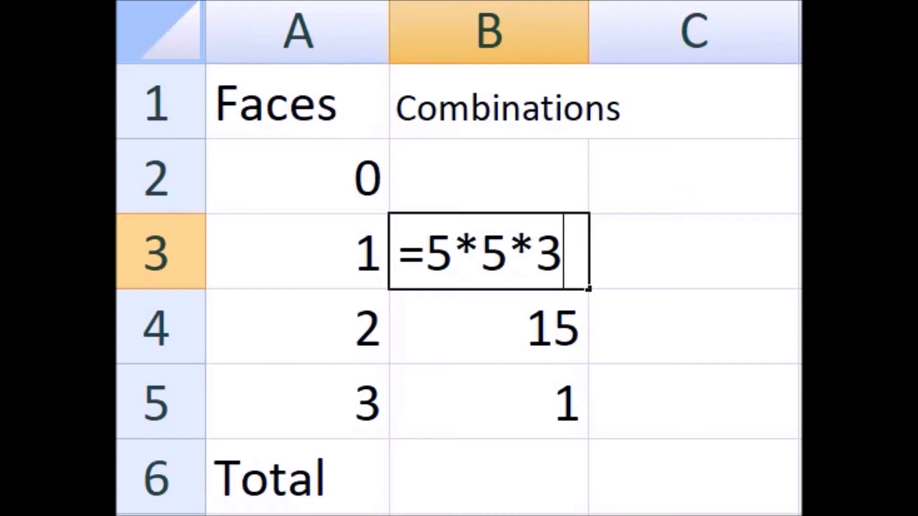
key(Return)
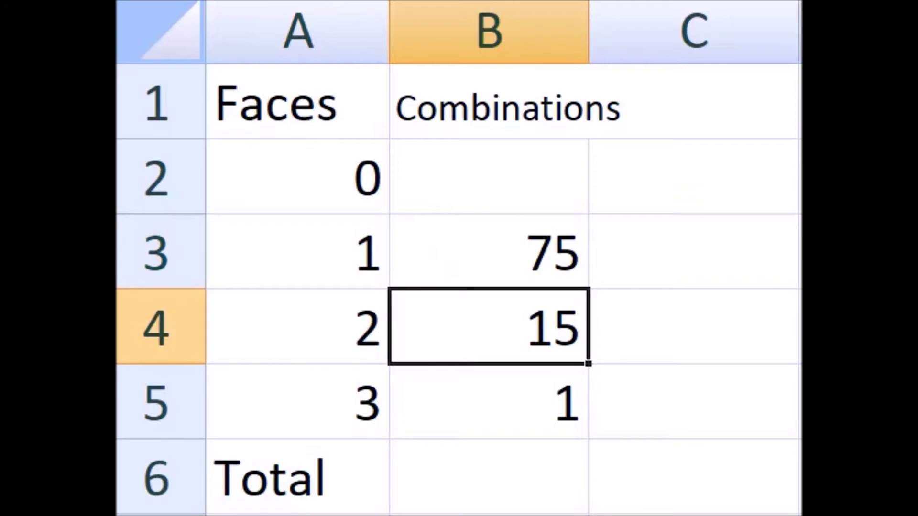
click(488, 251)
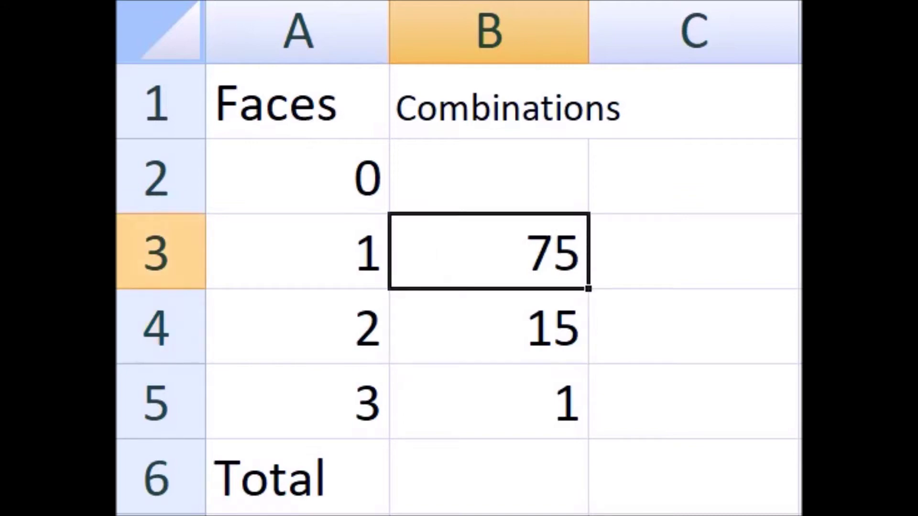